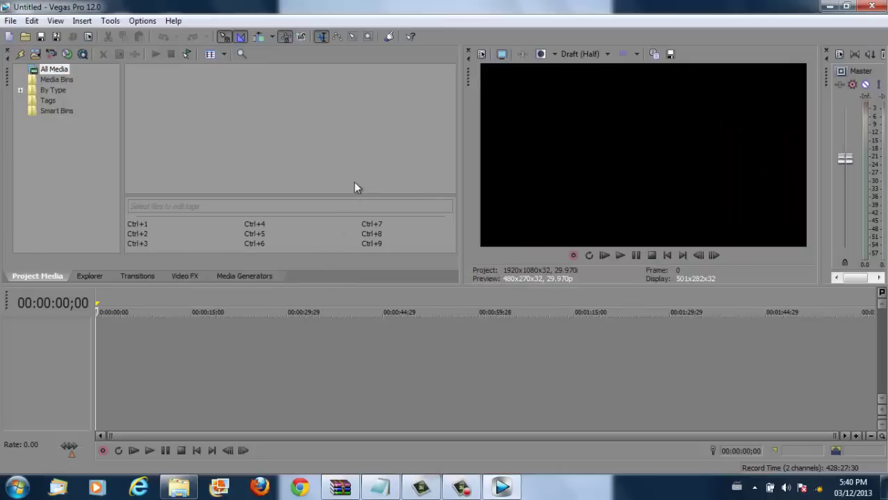
Import GOPR0097.MP4 into Project Media and place it at the start of the timeline.
click(11, 20)
mouse_move(29, 145)
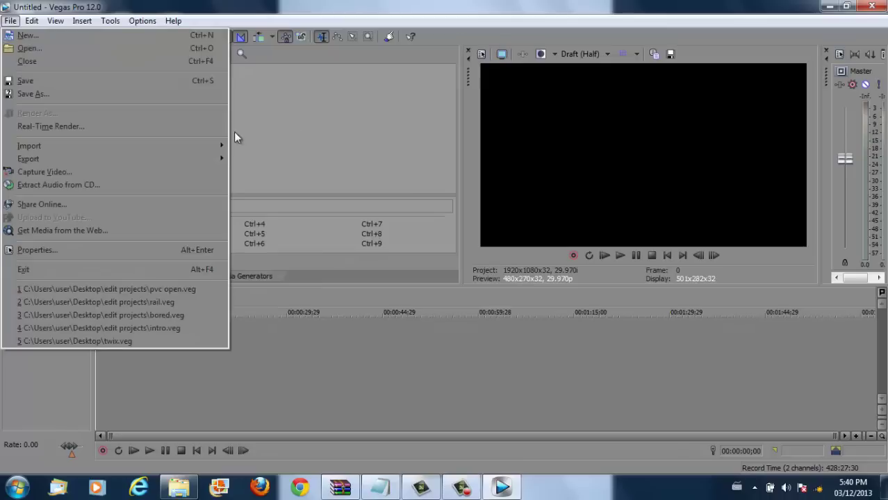
click(246, 145)
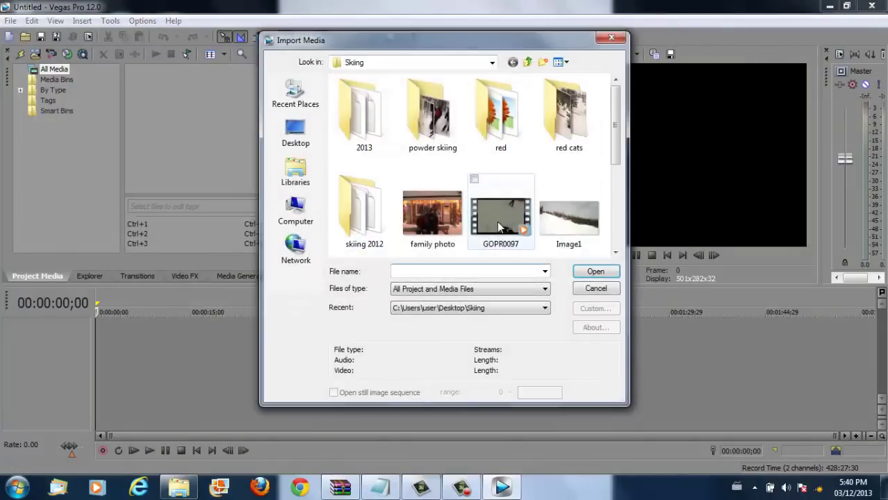
click(498, 216)
click(588, 267)
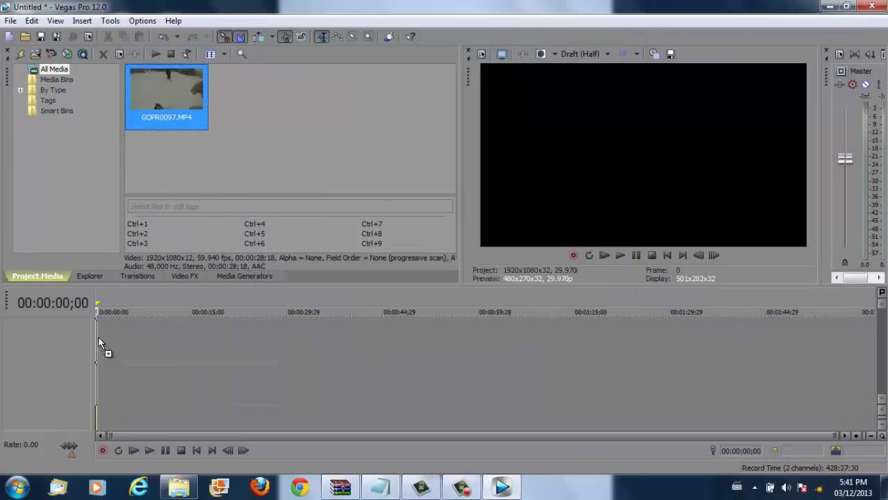
drag(121, 360, 98, 337)
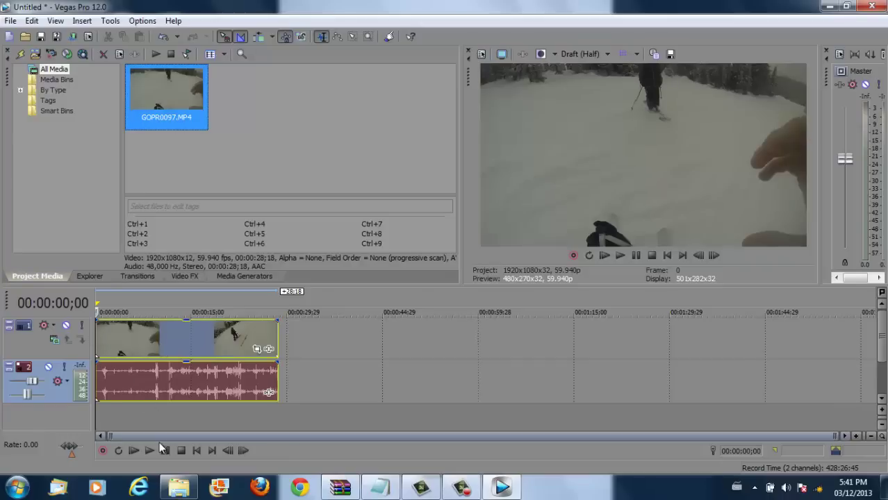
Set the Video preference Dynamic RAM Preview maximum to 200 MB, then start playback.
click(142, 20)
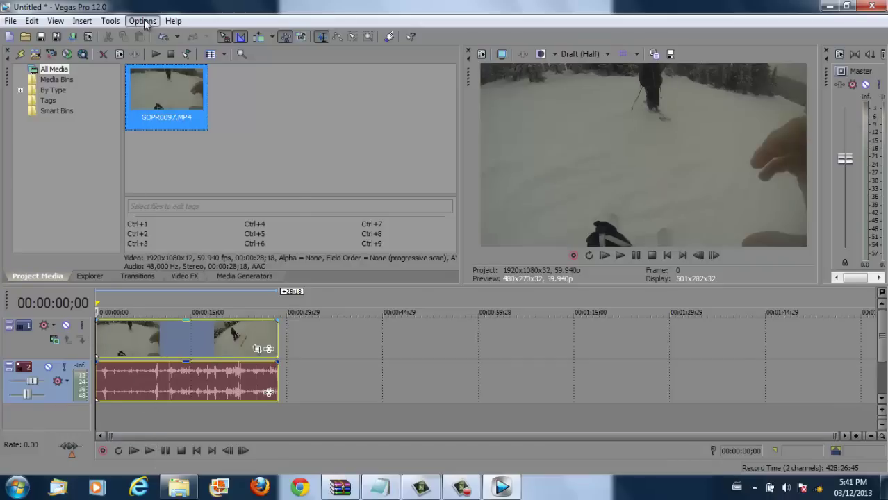
click(164, 380)
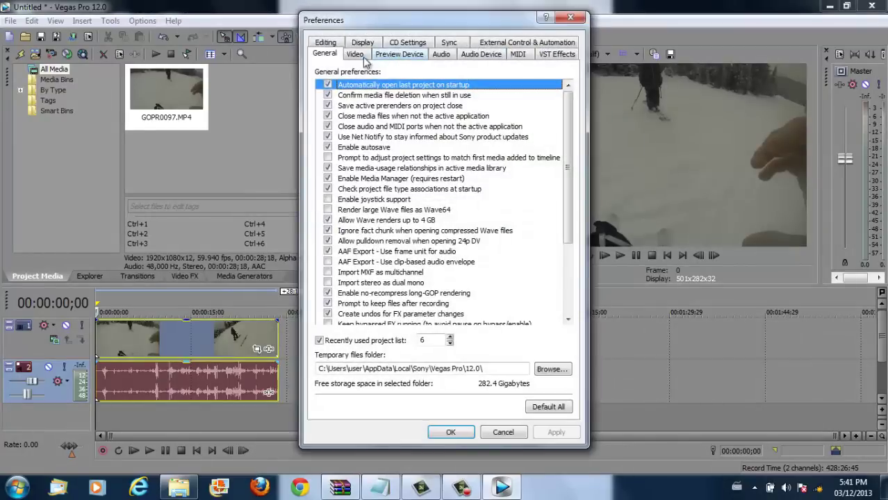
click(355, 54)
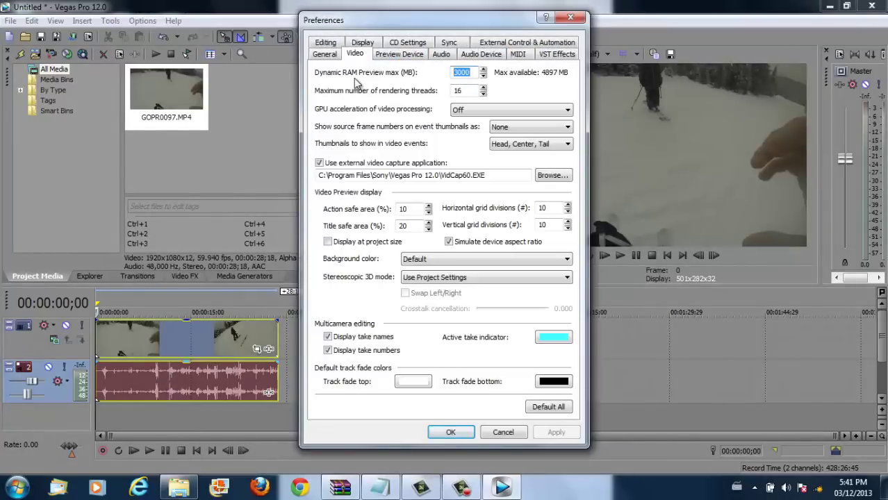
text(2)
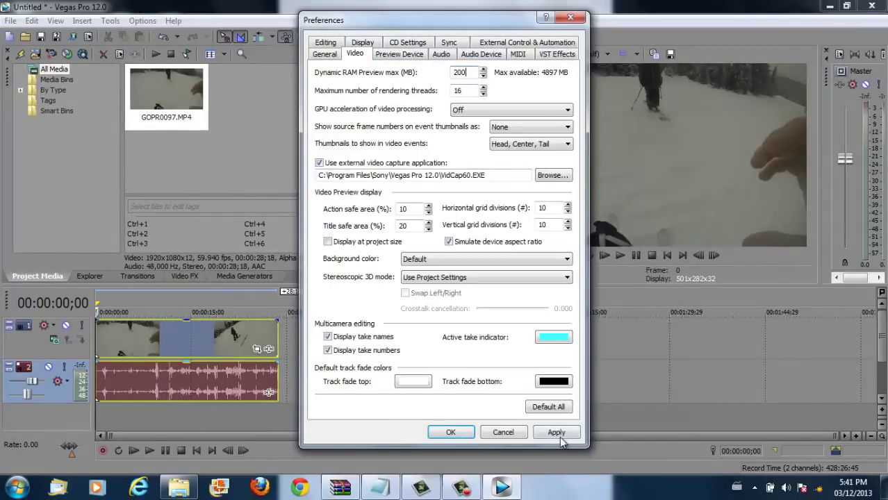
click(555, 432)
click(451, 430)
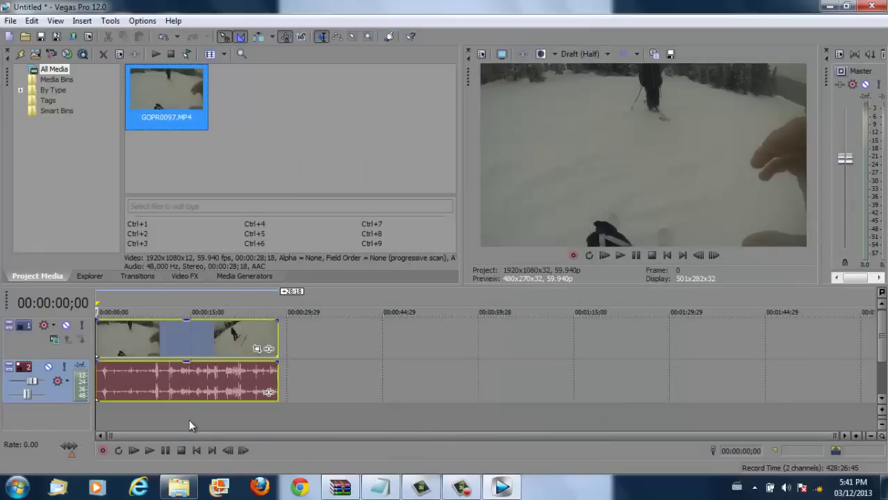
click(148, 450)
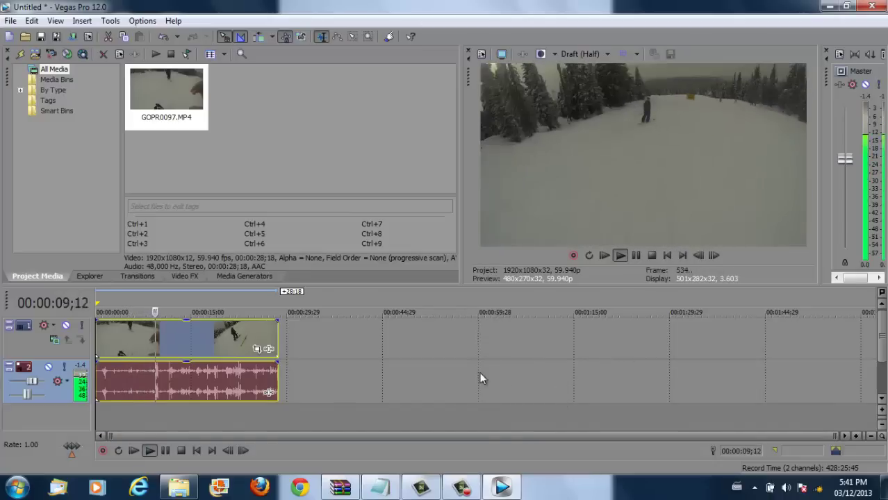
Stop playback and delete the ski clip's audio event from the timeline.
click(164, 450)
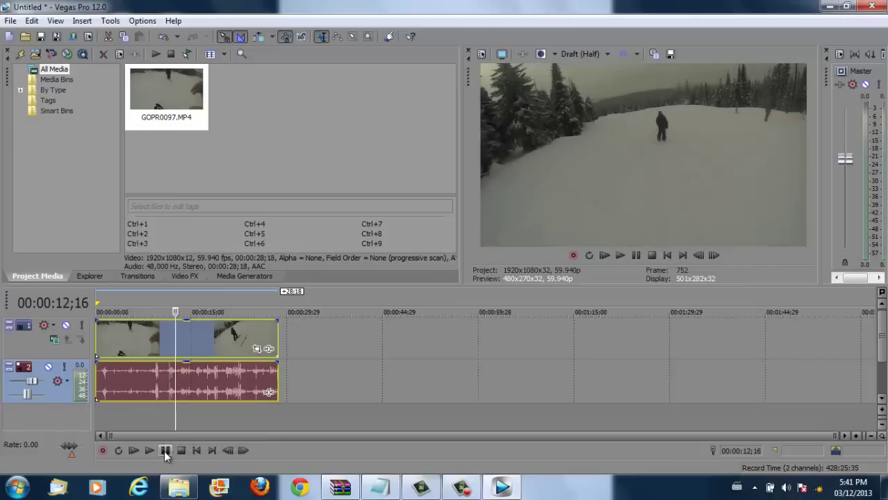
click(136, 336)
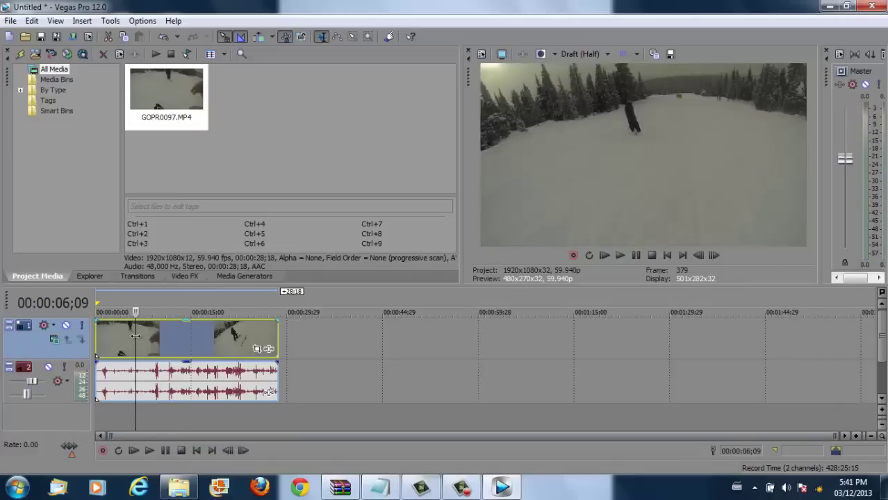
click(177, 389)
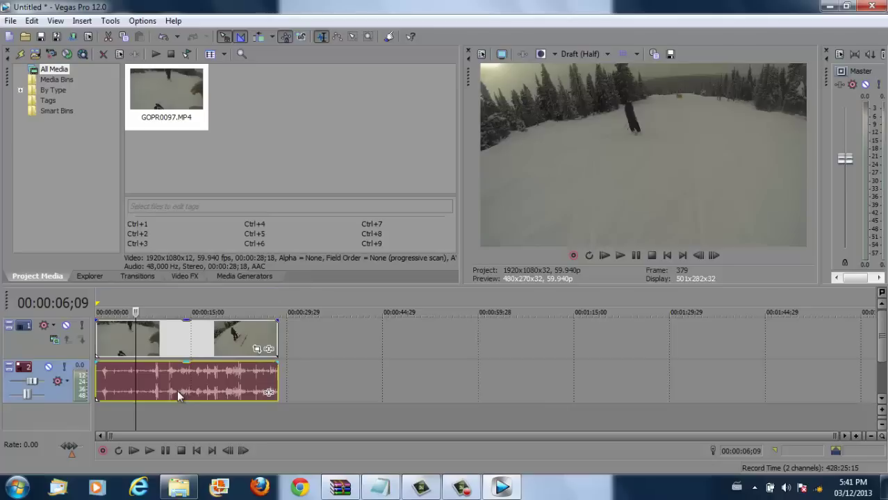
key(Delete)
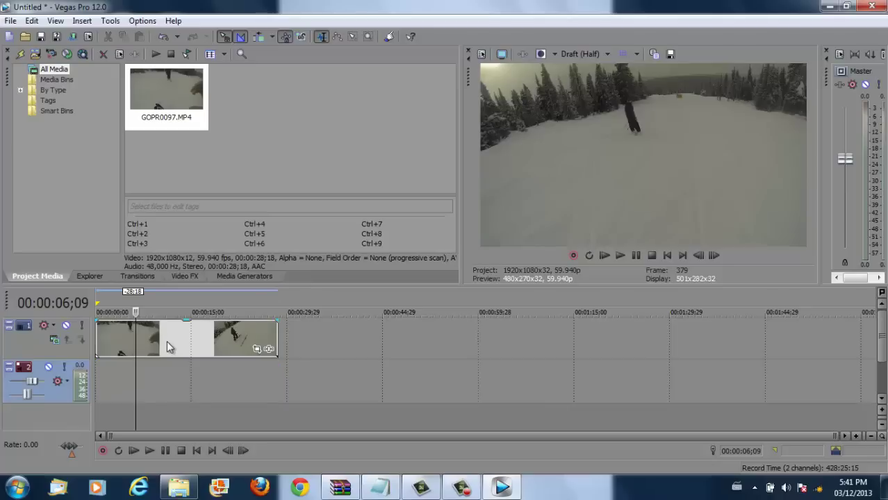
Set the video event's properties to Disable resample.
right_click(168, 342)
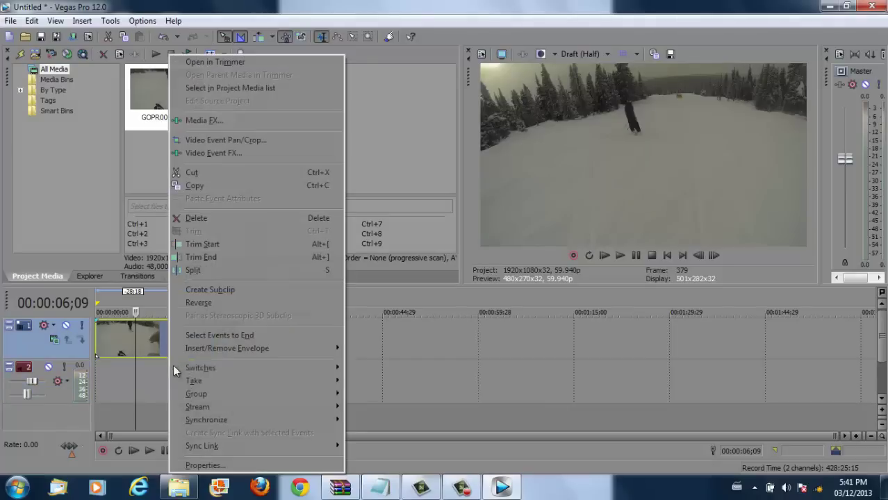
click(213, 467)
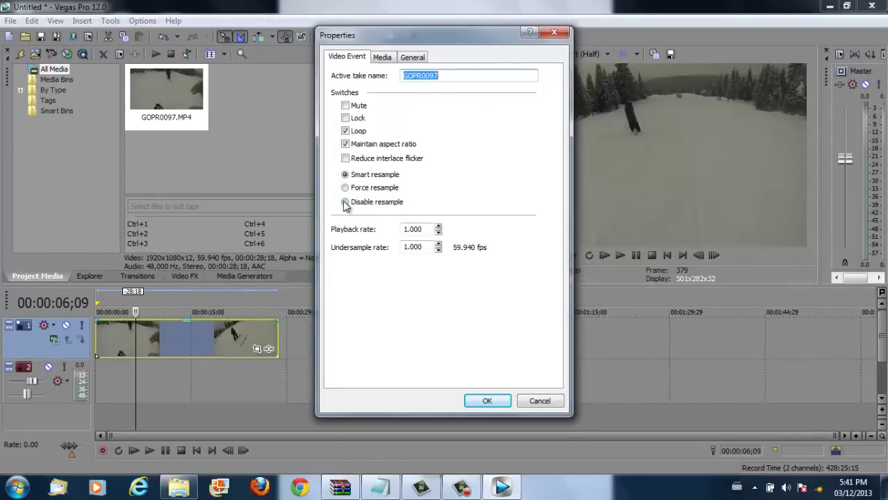
click(346, 202)
click(487, 400)
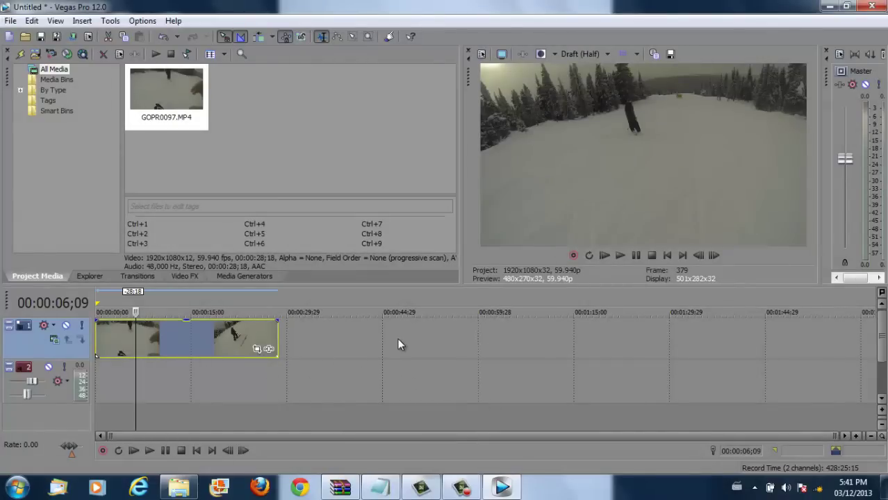
In Task Manager, locate the Vegas Pro application's process in the process list.
key(ctrl+shift+Escape)
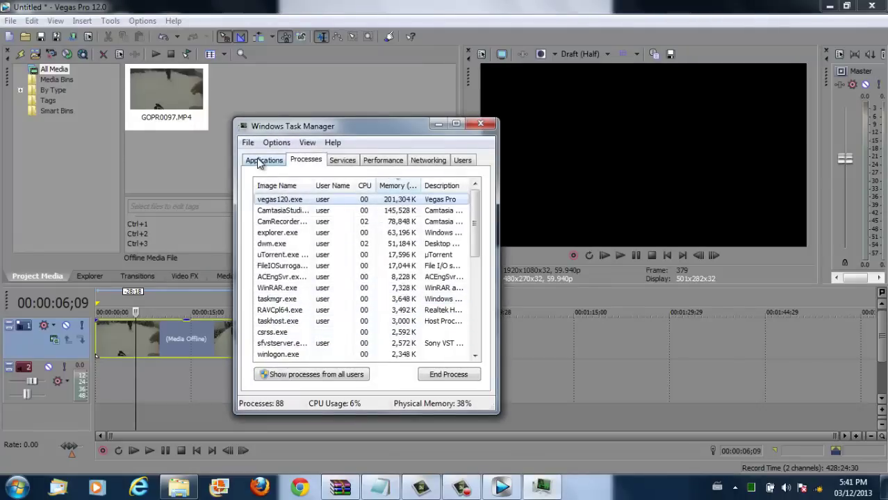
click(268, 160)
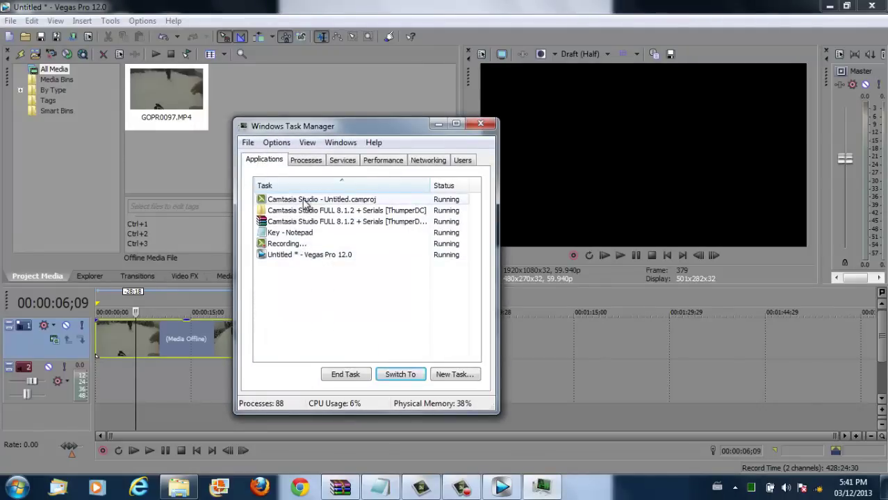
right_click(315, 255)
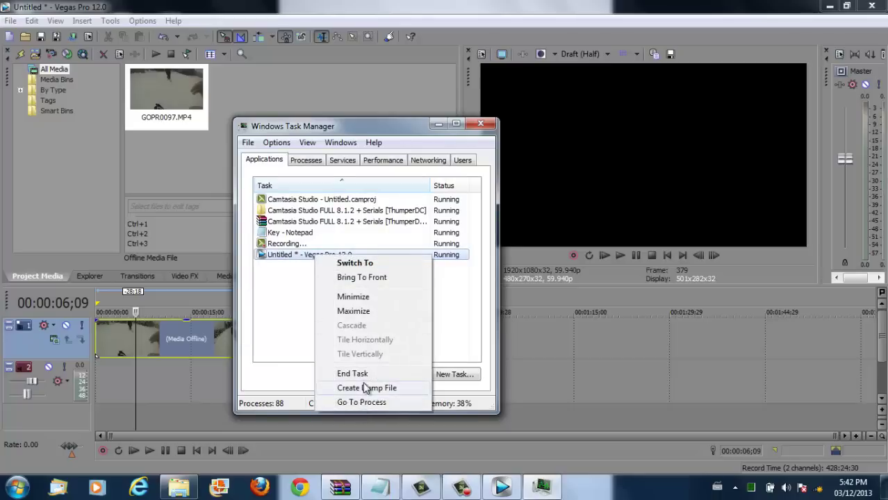
click(371, 403)
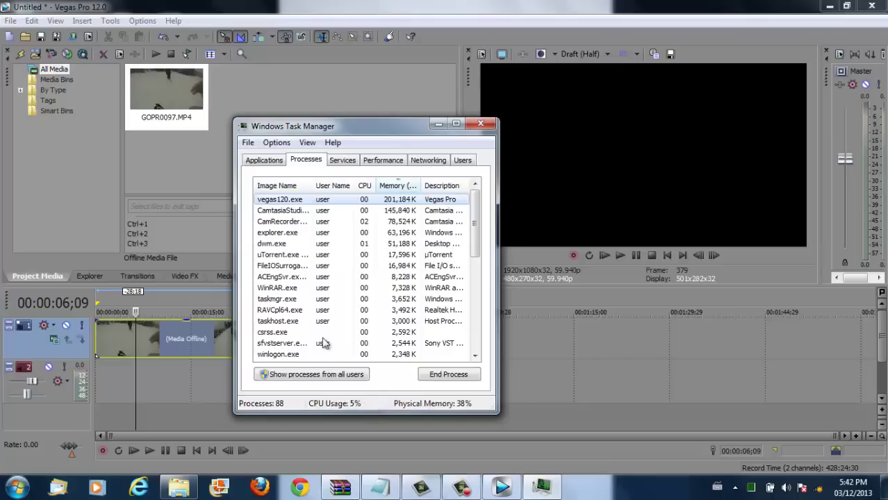
Set vegas120.exe priority to High, confirm, and close Task Manager.
right_click(299, 202)
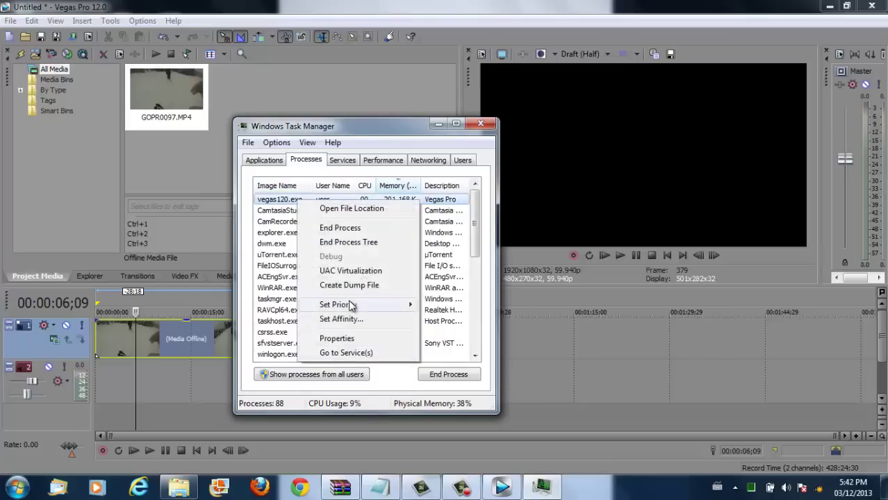
mouse_move(341, 304)
click(438, 318)
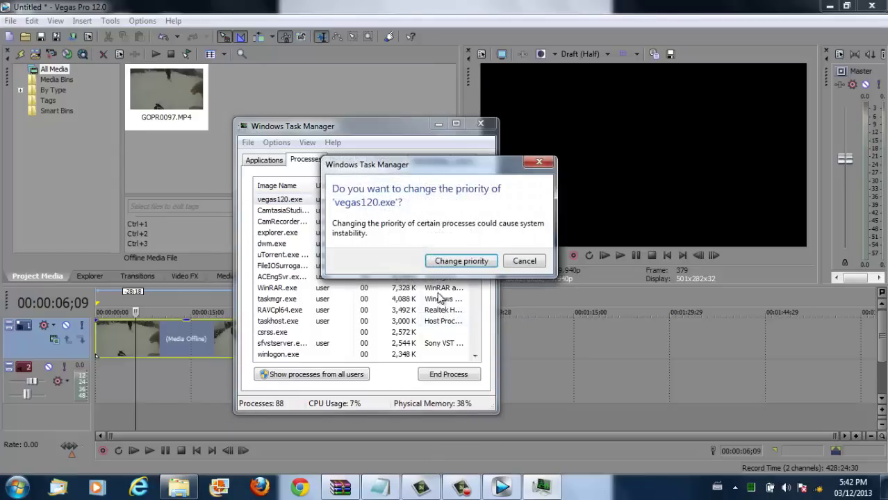
click(453, 261)
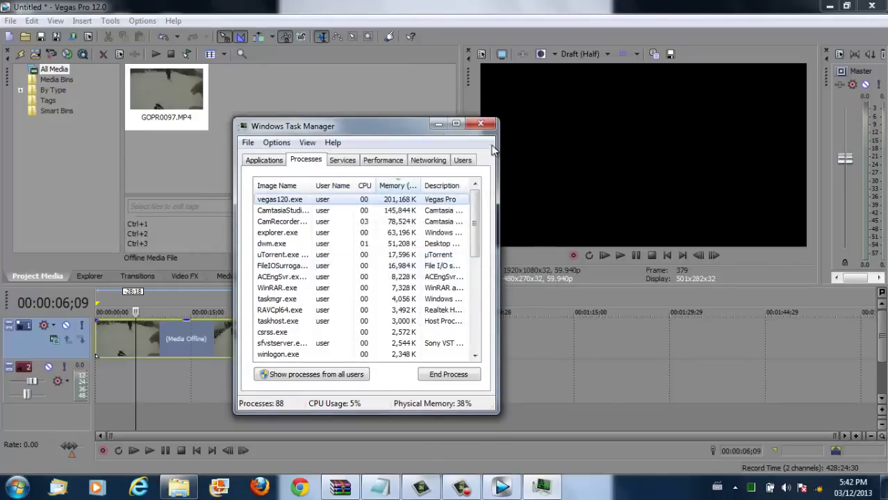
click(482, 126)
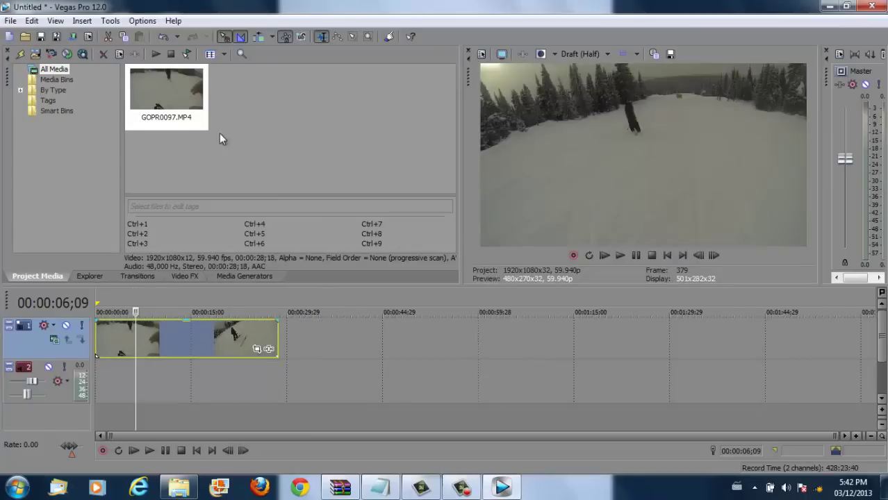
Change the Dynamic RAM Preview maximum to 3000 MB, accepting the memory warning.
click(145, 23)
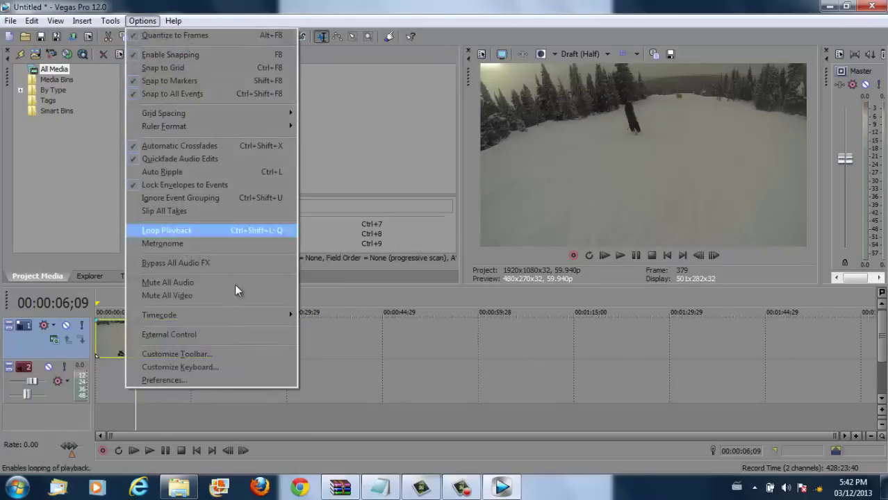
click(211, 380)
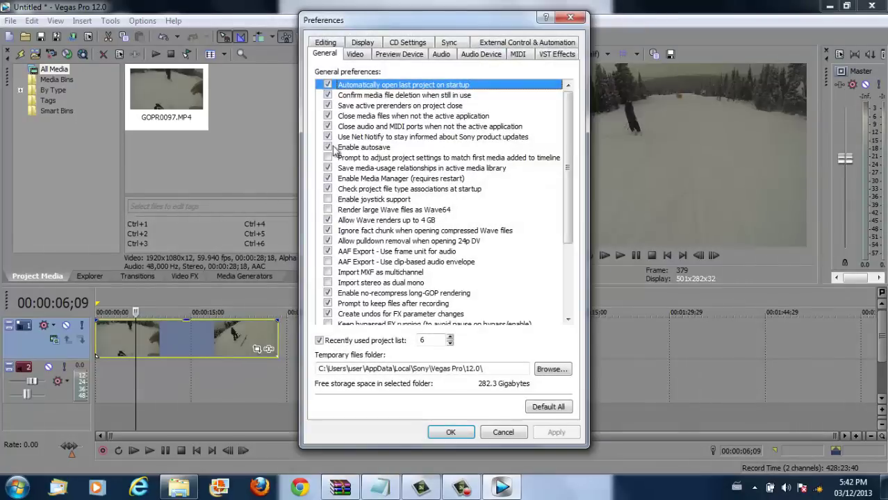
click(355, 55)
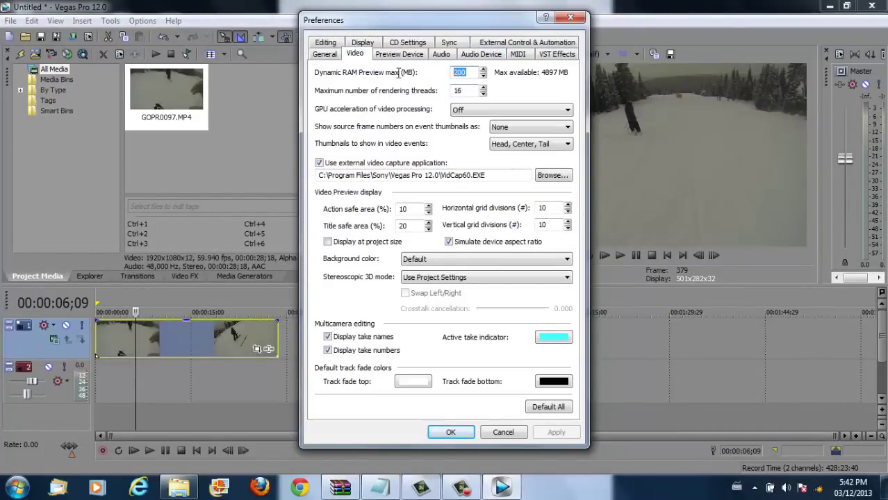
key(BackSpace)
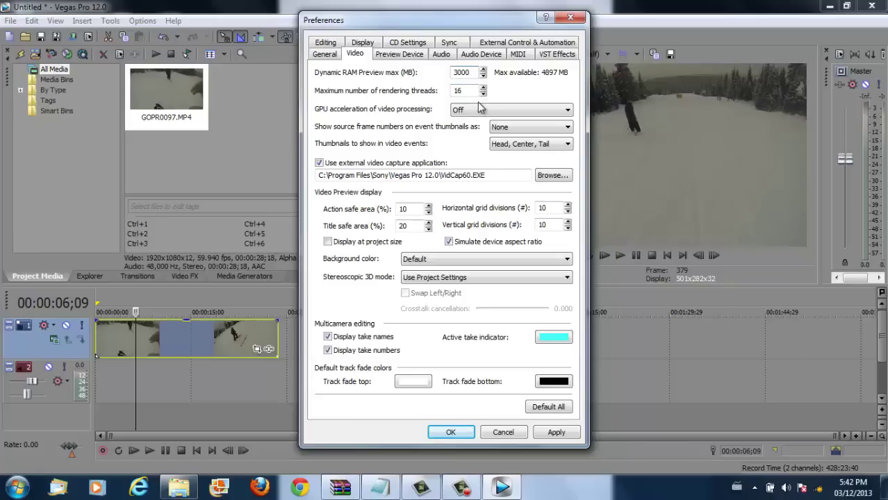
click(561, 434)
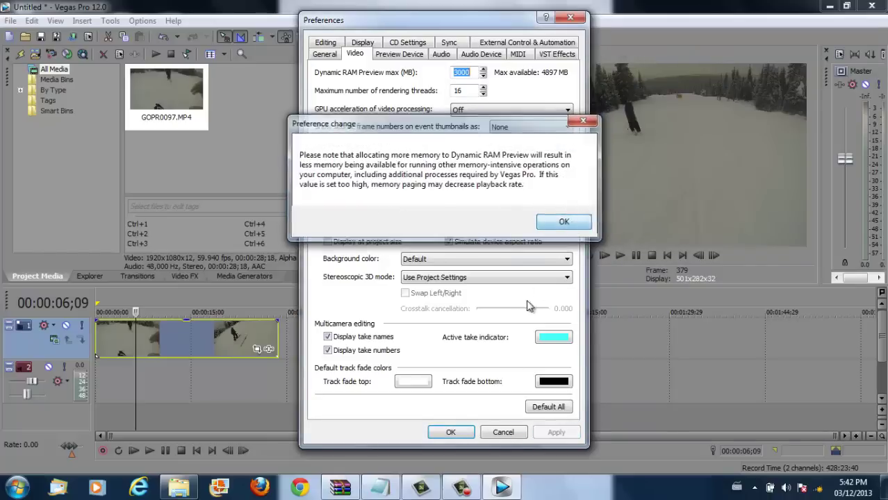
click(566, 222)
click(451, 432)
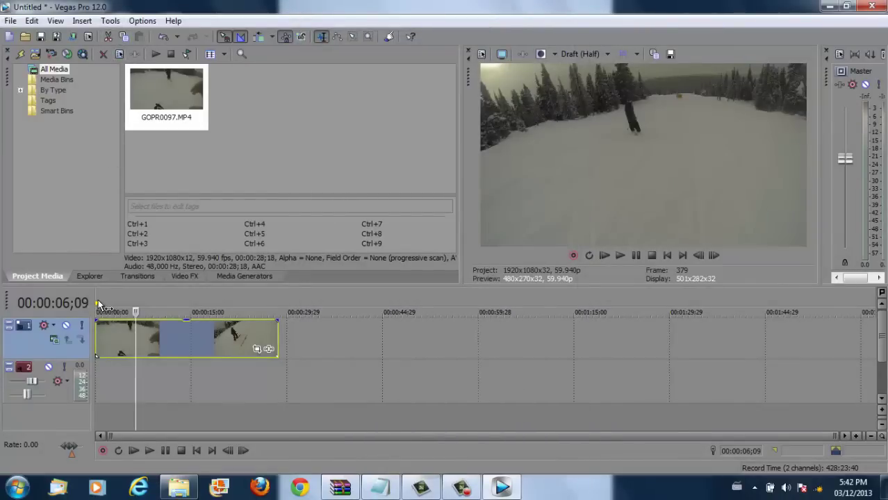
Select the ski clip's full time range on the ruler and clean up prerendered video.
mouse_move(99, 305)
mouse_down()
mouse_move(266, 289)
mouse_move(281, 297)
mouse_up()
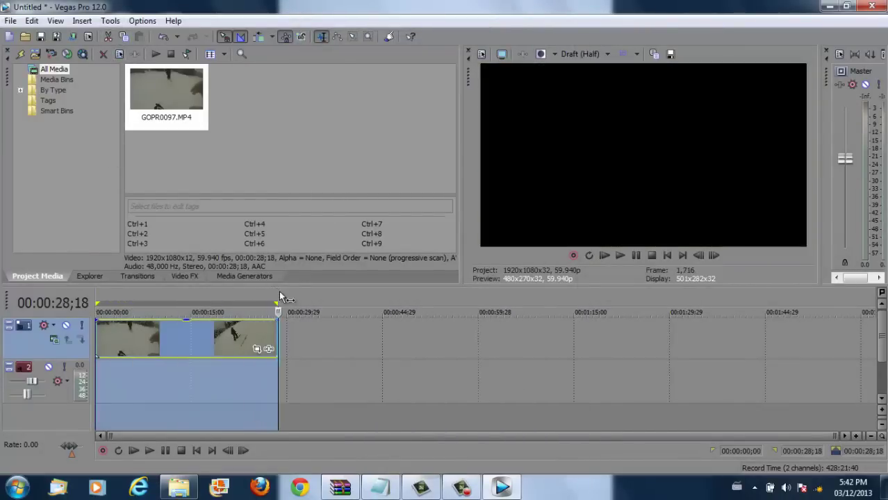
click(111, 21)
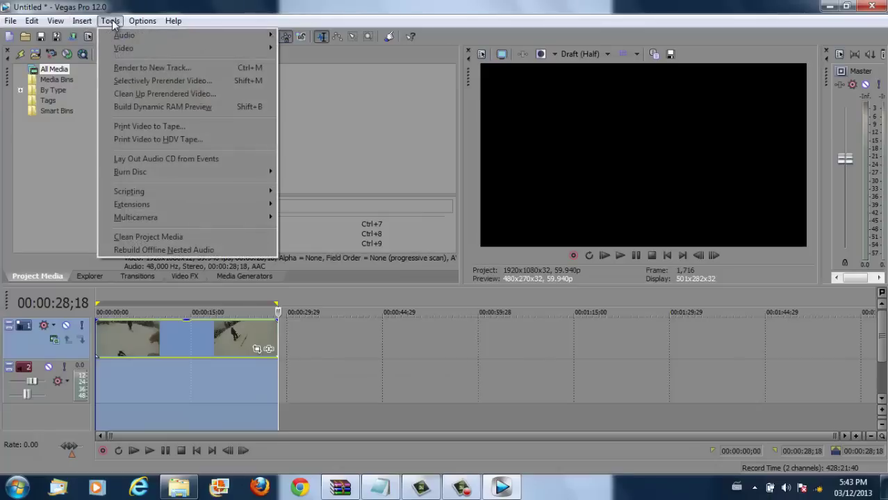
click(154, 95)
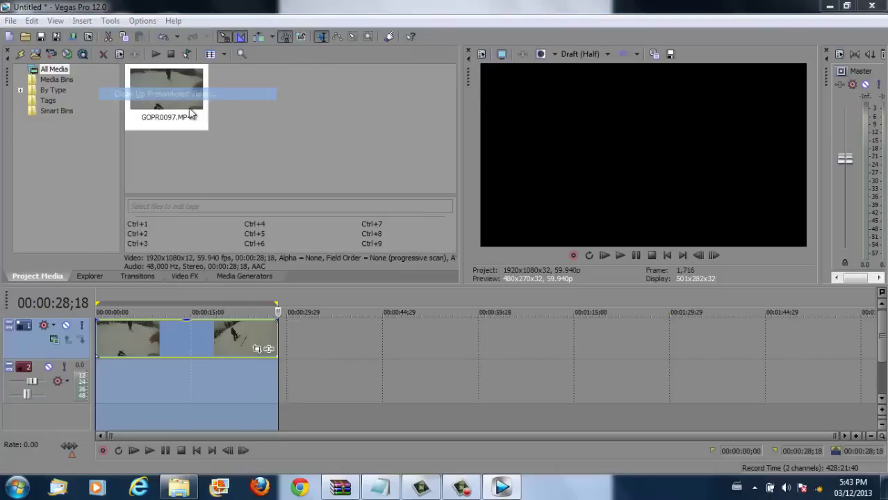
click(478, 234)
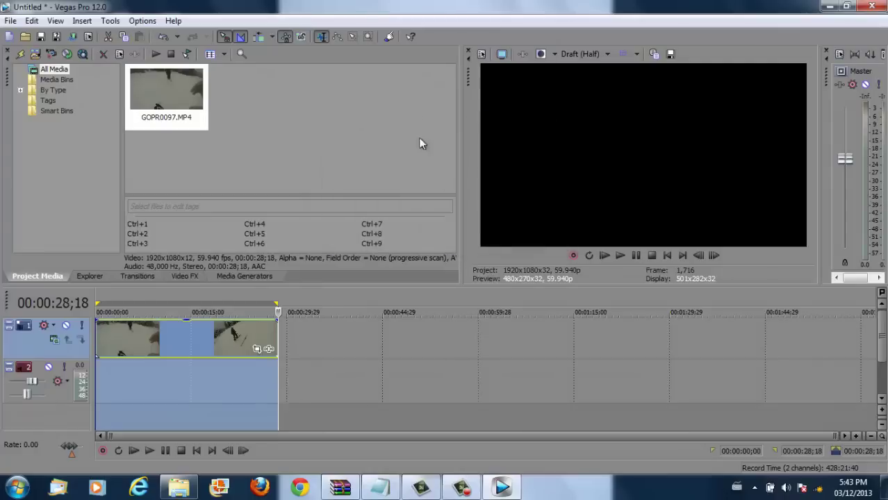
click(111, 20)
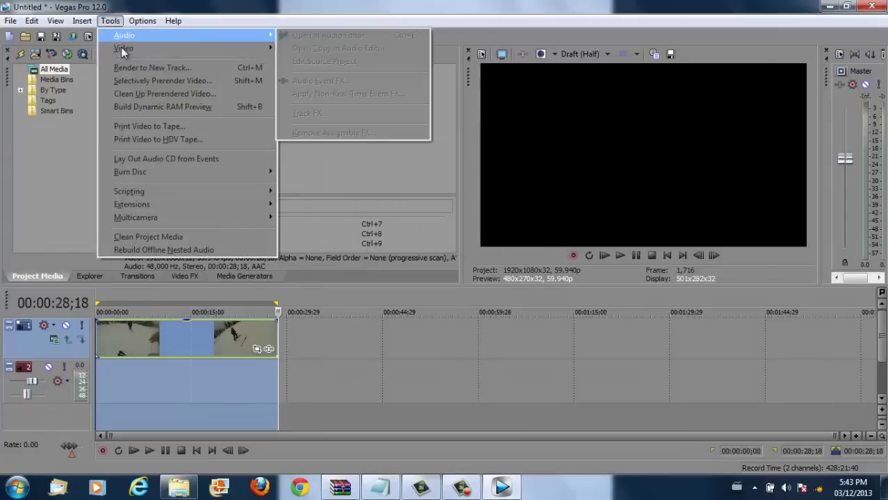
Run Build Dynamic RAM Preview on the selected clip range and let it finish.
click(149, 108)
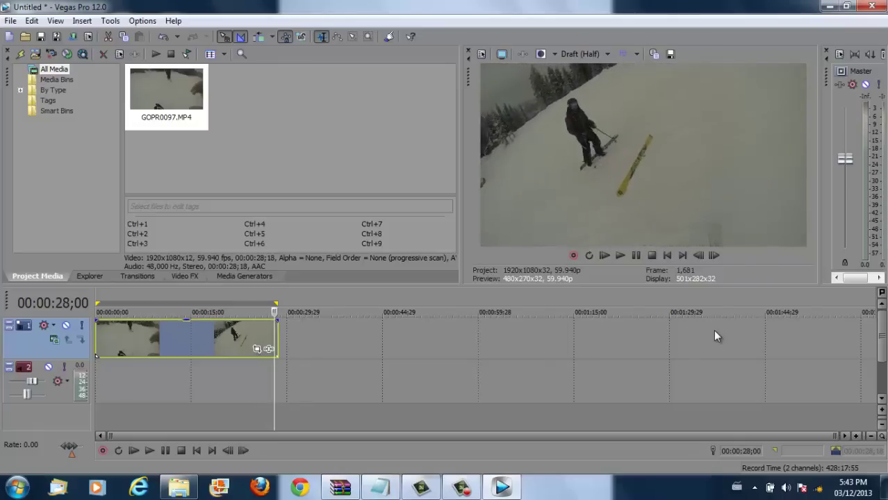
Deselect the time range, return to the clip's start, and play it through.
click(168, 331)
click(98, 341)
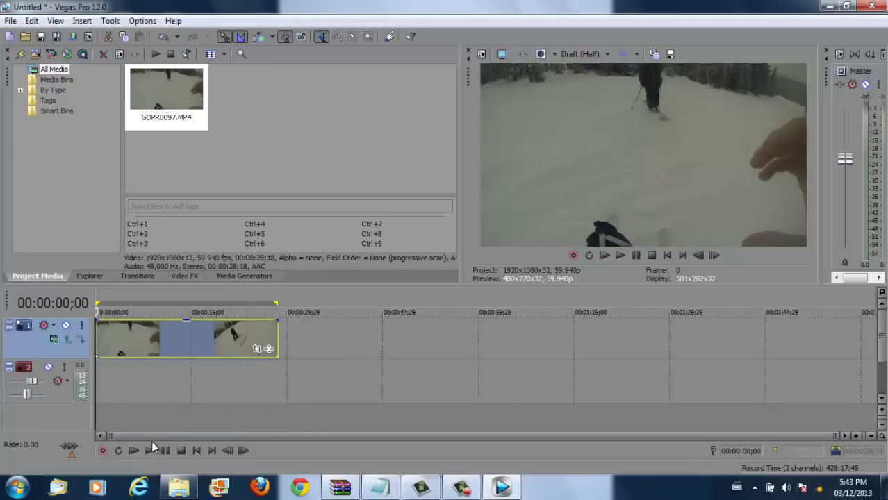
click(152, 448)
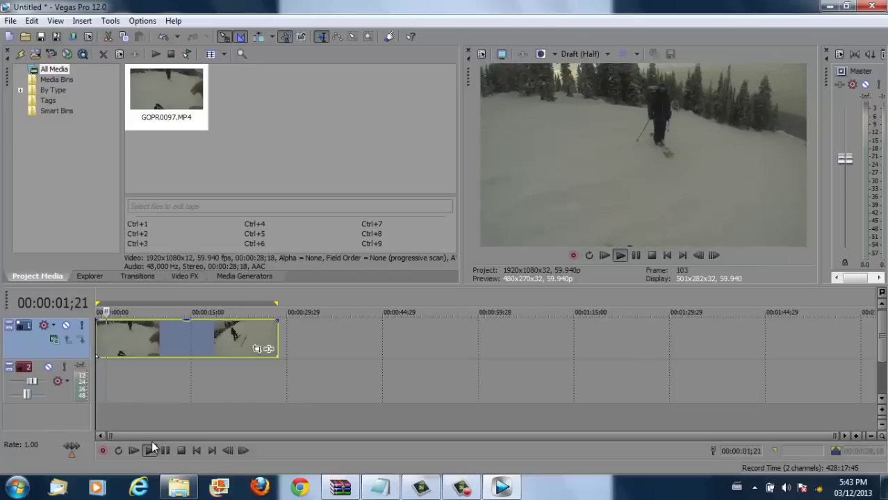